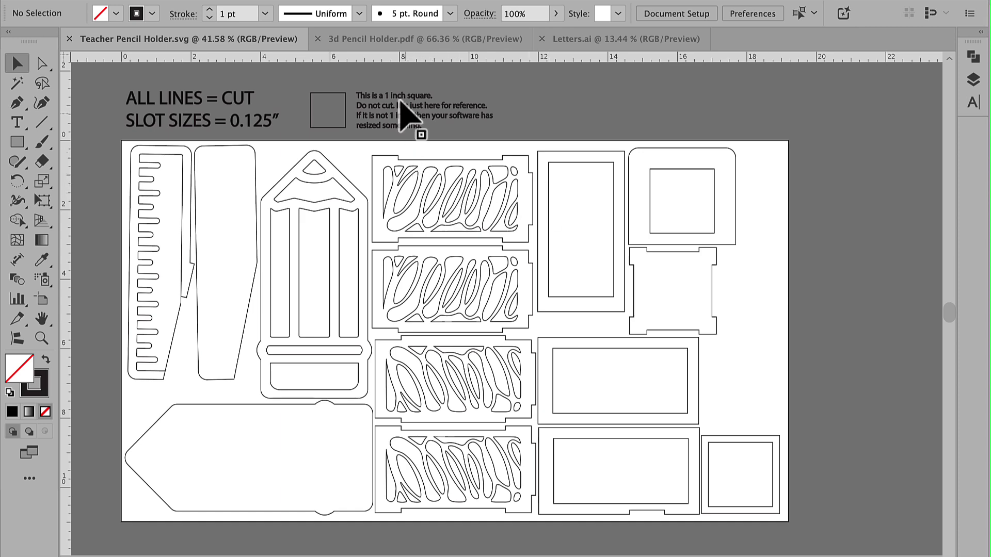
- Look through the 3D assembly sheet in 3d Pencil Holder.pdf and the alphabet in Letters.ai, and return to Teacher Pencil Holder.svg
click(376, 41)
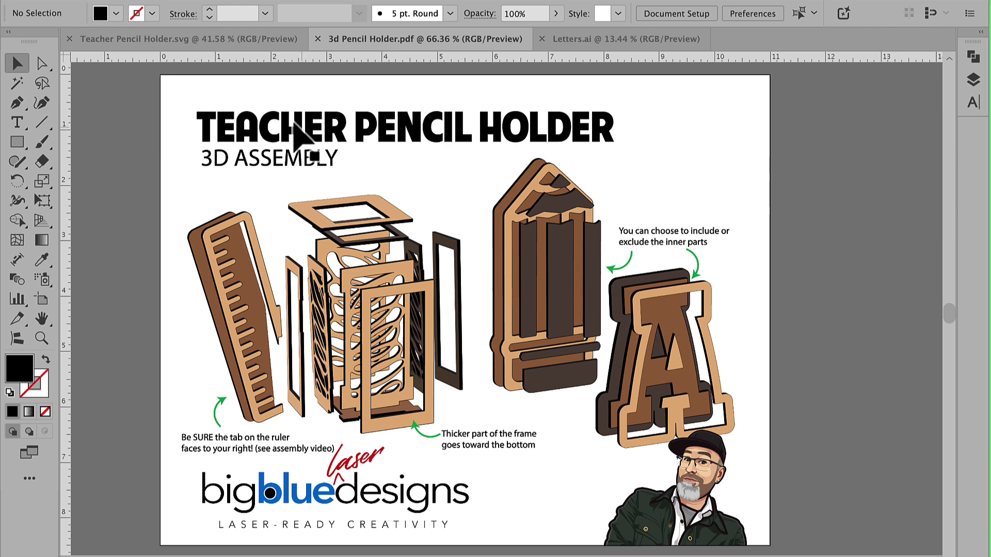
click(242, 45)
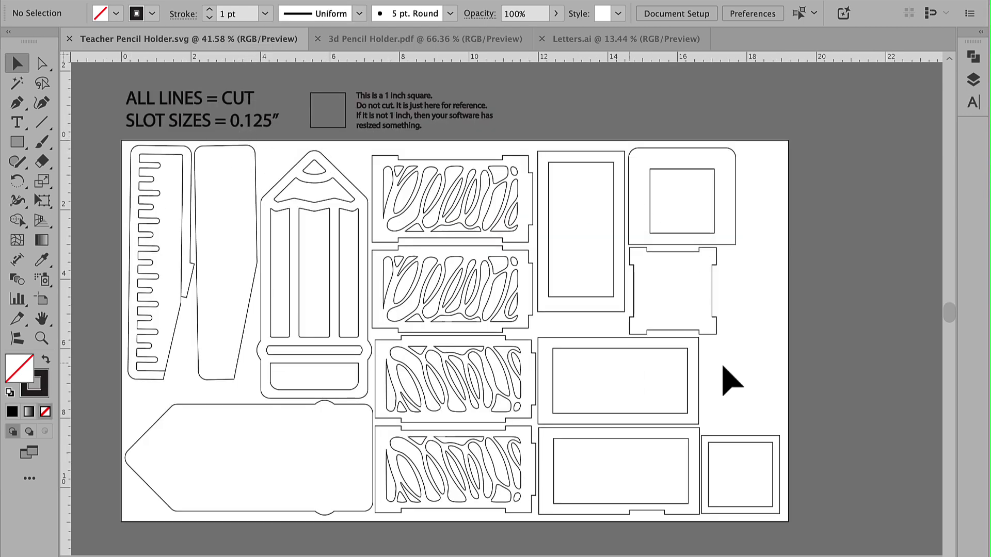
click(583, 44)
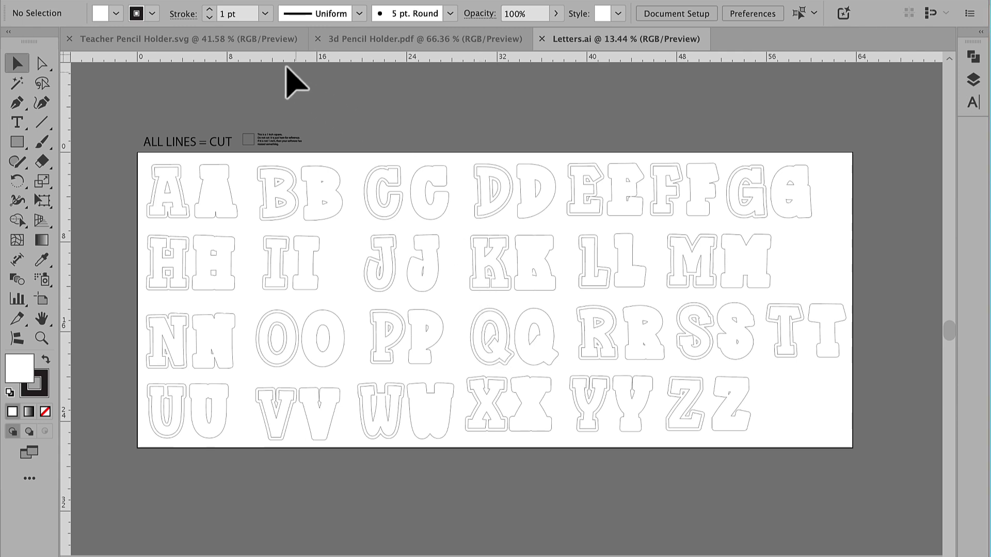
click(249, 43)
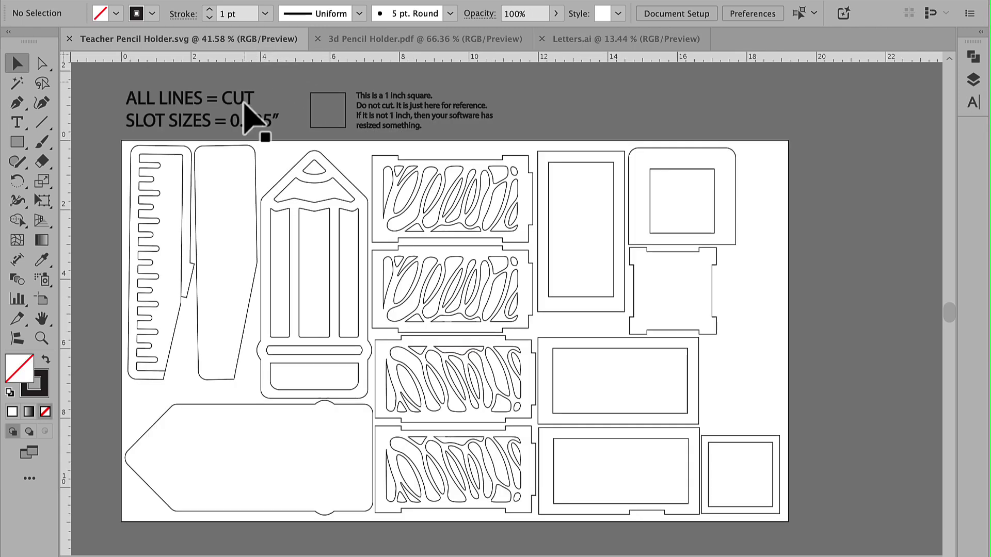
- Select the ruler outline with the tick marks and shift it slightly beside its solid backing piece, leaving nothing selected
click(178, 315)
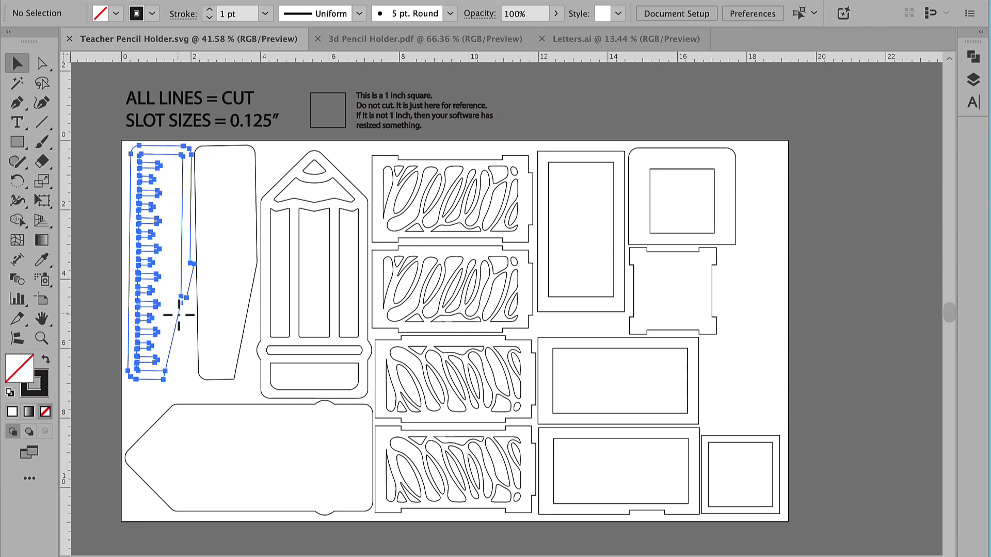
click(178, 316)
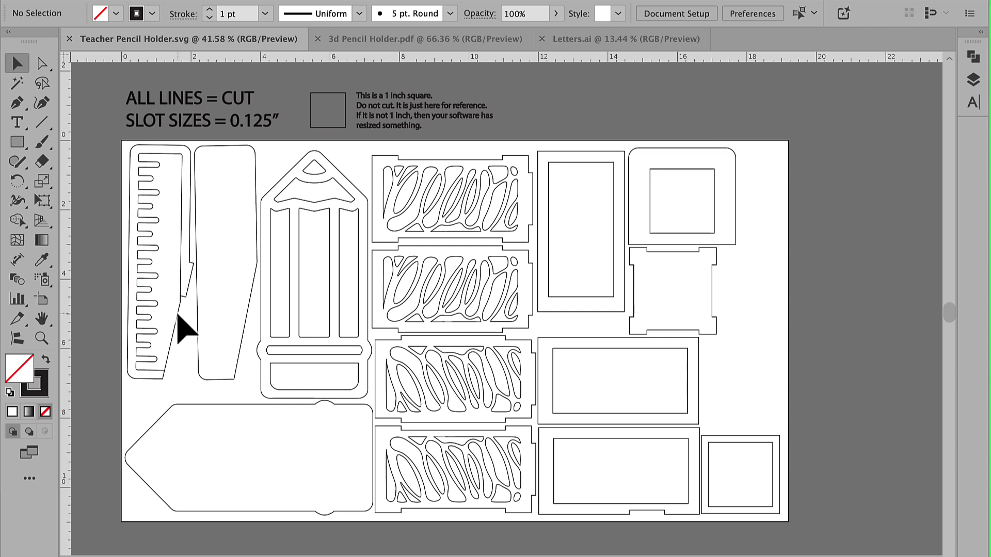
click(179, 318)
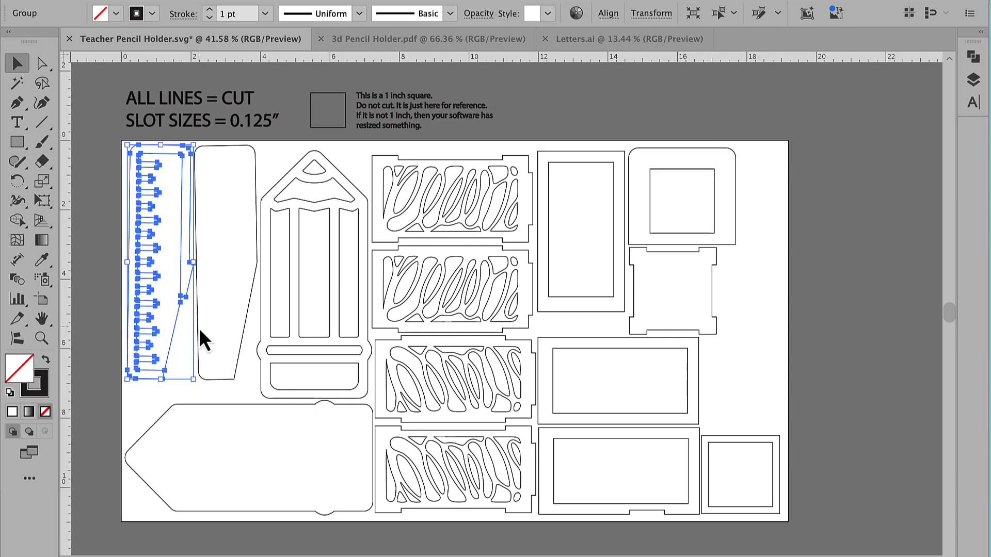
click(199, 330)
click(178, 331)
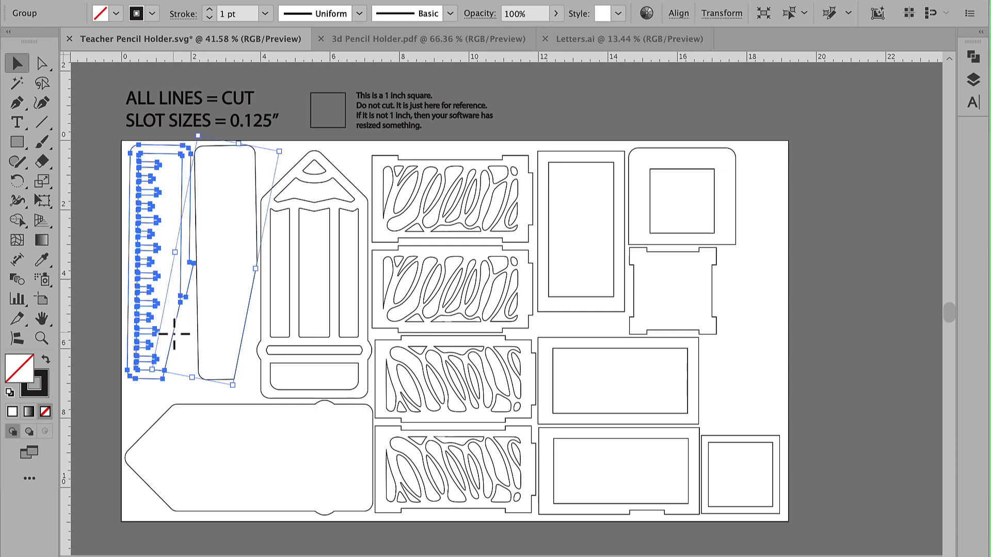
mouse_move(179, 332)
mouse_down()
mouse_move(242, 335)
mouse_move(174, 337)
mouse_up()
click(191, 357)
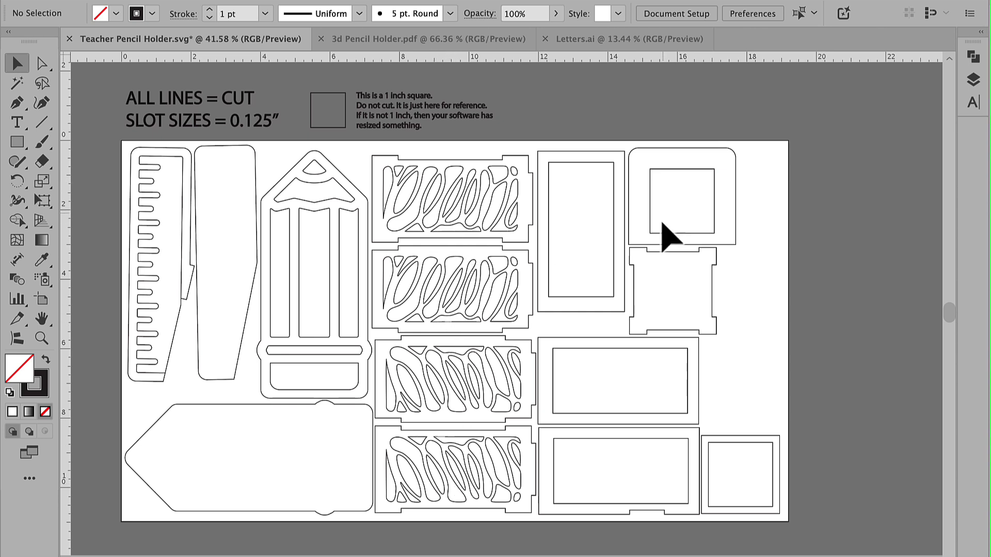
- Inspect the notched square base and the uppermost patterned side panel by selecting each in turn
click(672, 255)
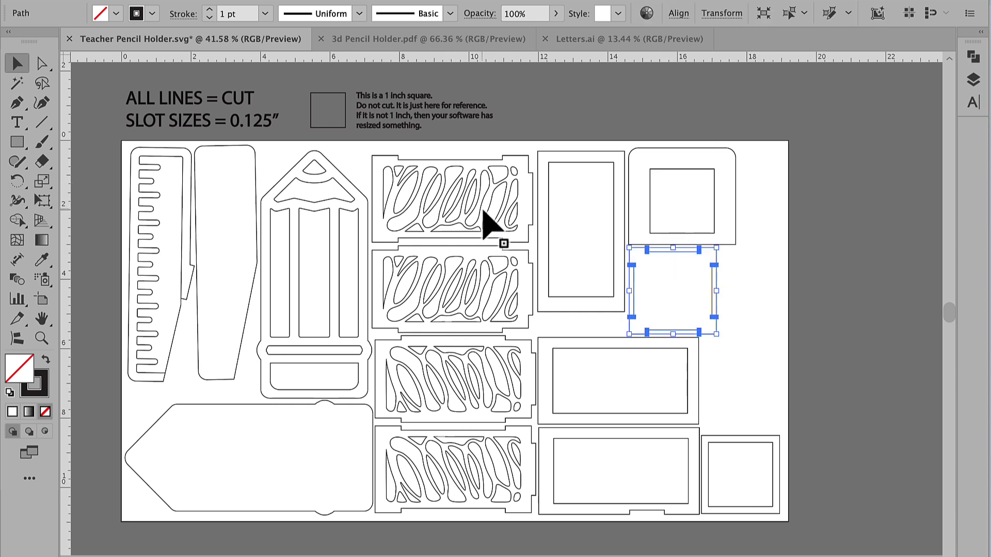
click(531, 238)
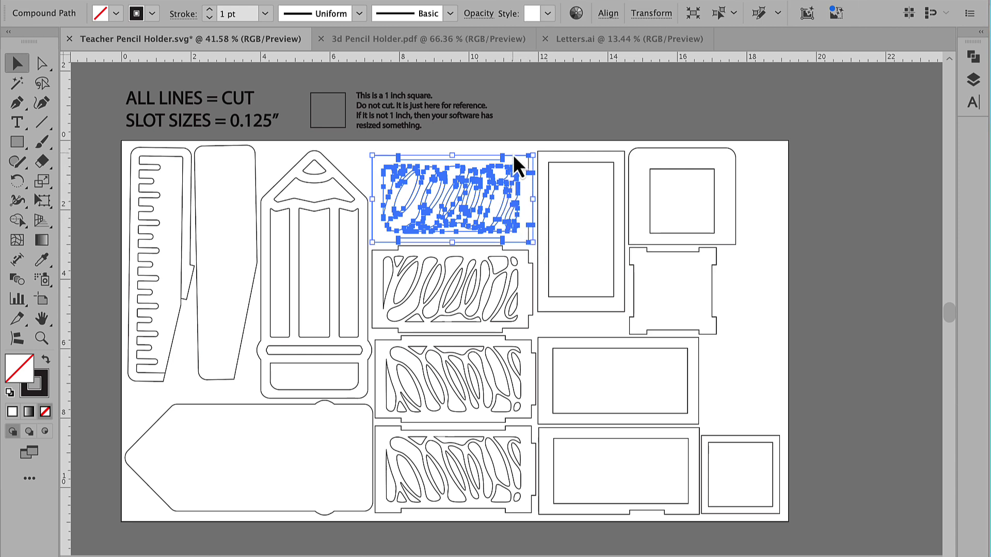
click(514, 138)
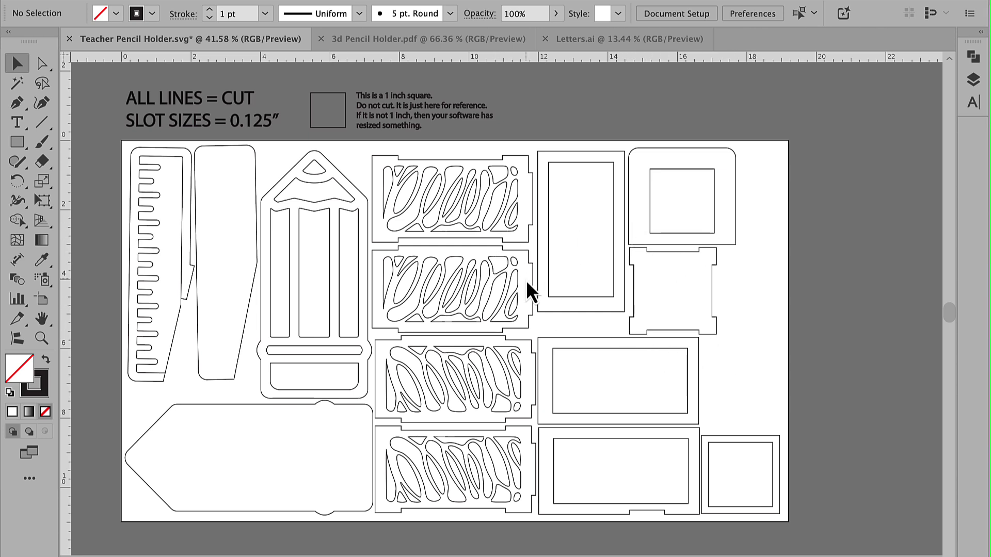
- Try to pack the patterned side panels edge to edge so that neighbouring panels share a cut line
drag(494, 245, 493, 242)
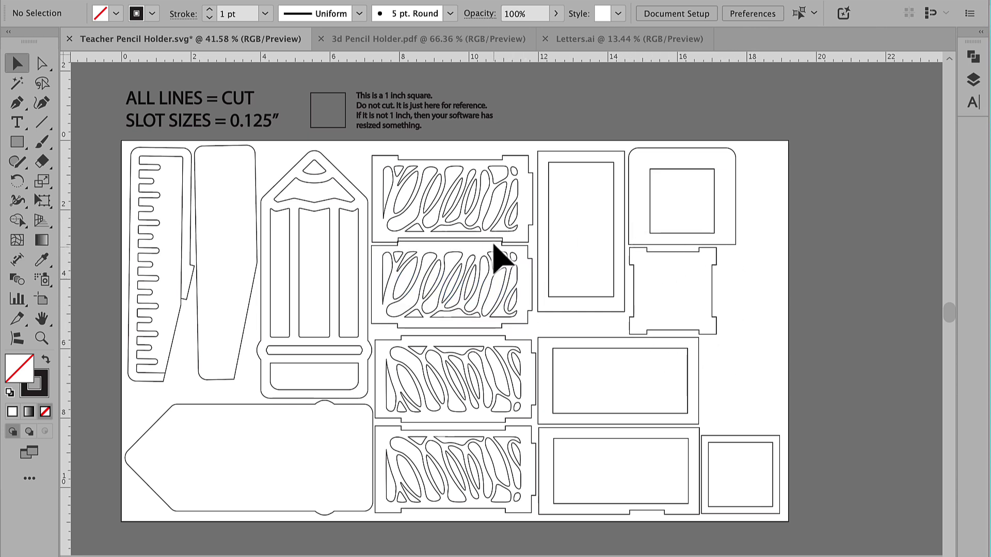
click(494, 242)
click(495, 254)
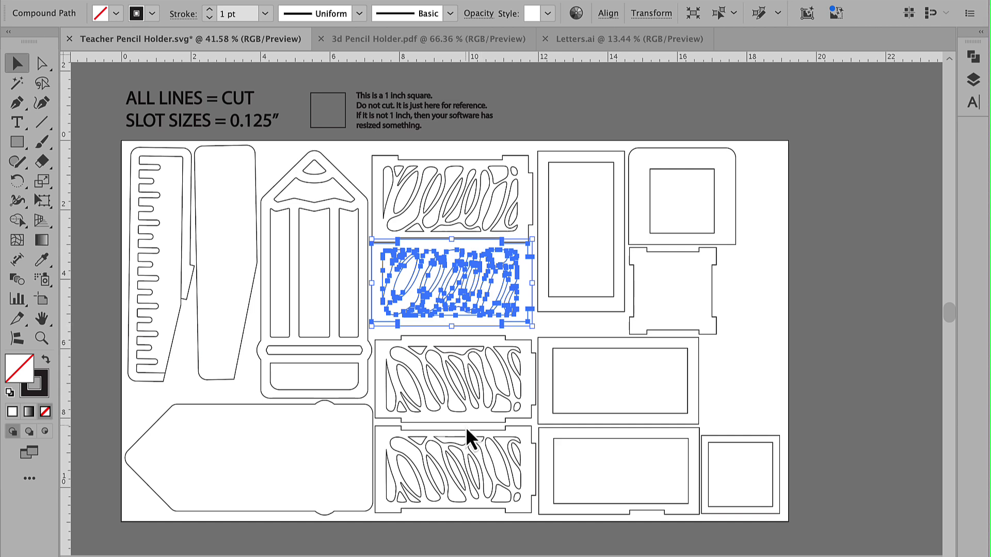
drag(466, 432, 465, 338)
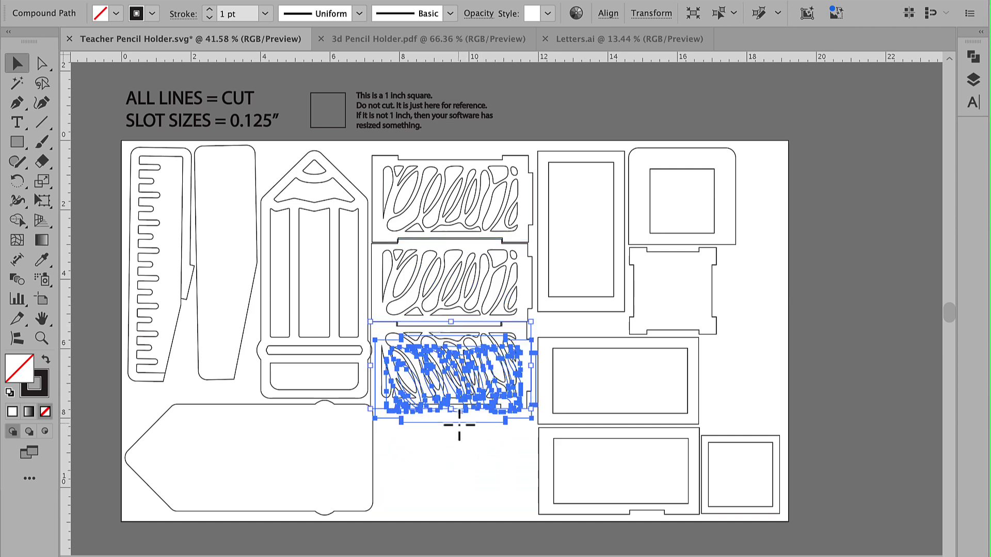
drag(459, 422, 460, 505)
- Undo the moves of the patterned side panels and clear the selection
key(super+z)
key(super+z)
key(super+z)
key(super+z)
key(super+z)
key(super+z)
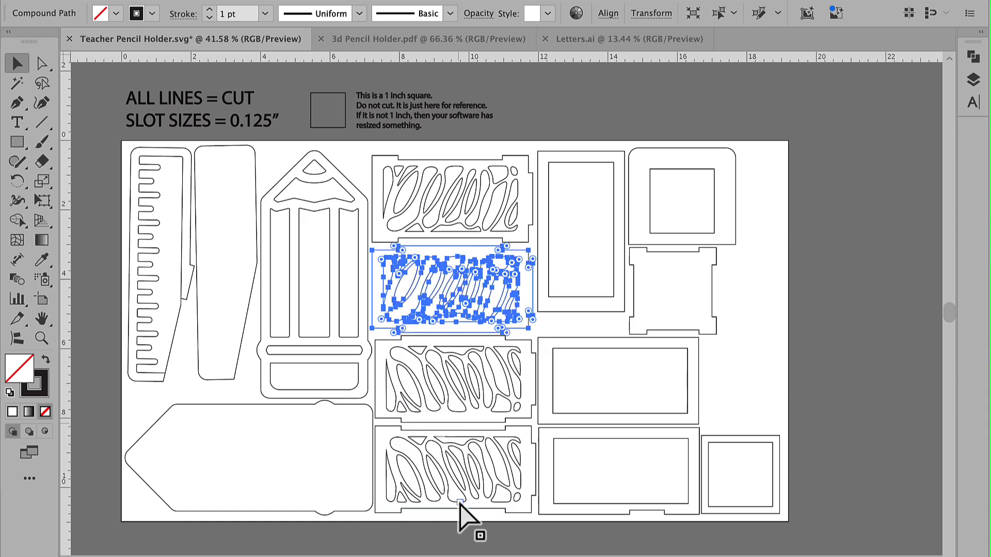
click(563, 317)
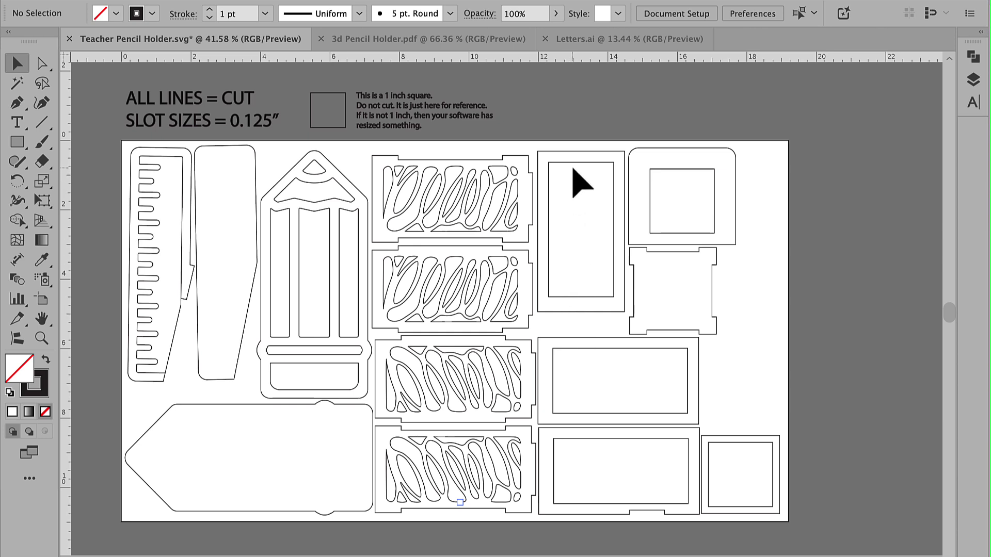
- Examine the rectangular frame pieces, selecting the upright frame and the frame with the notch in its lower edge
scroll(563, 294, up, 3)
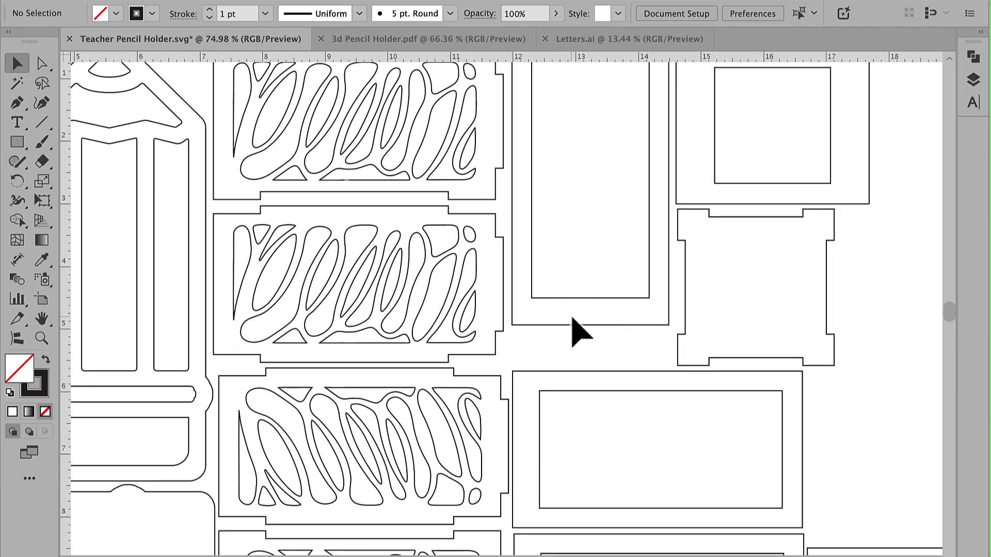
scroll(571, 315, down, 1)
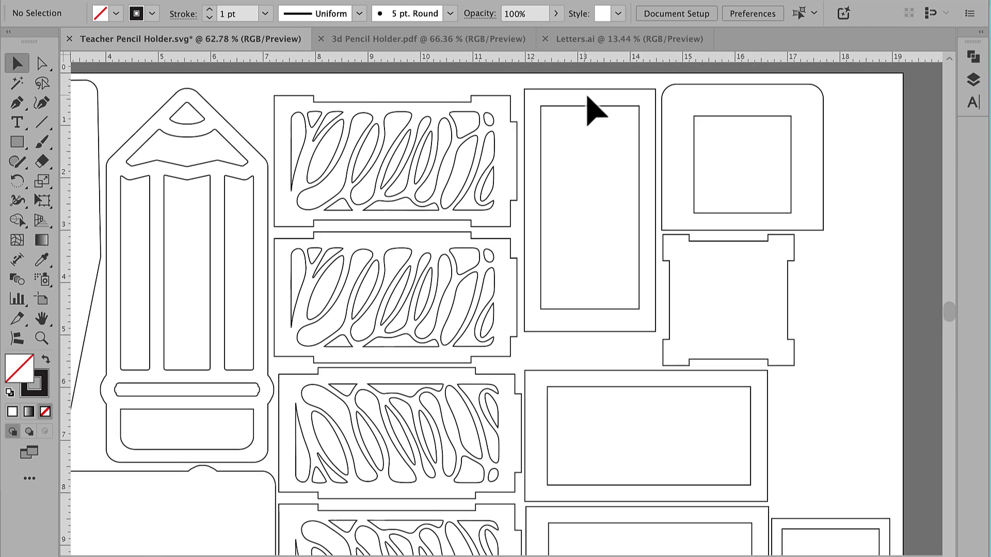
click(588, 311)
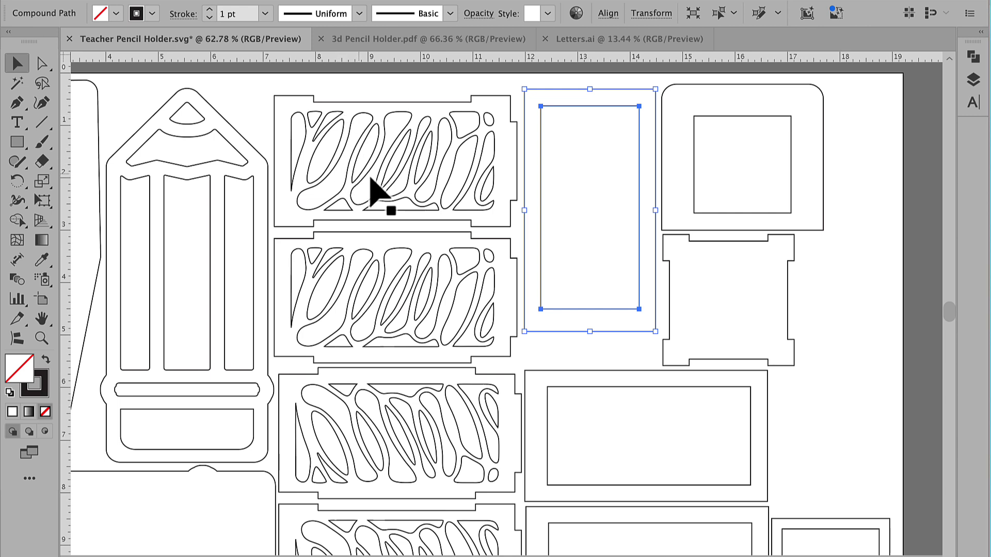
click(610, 256)
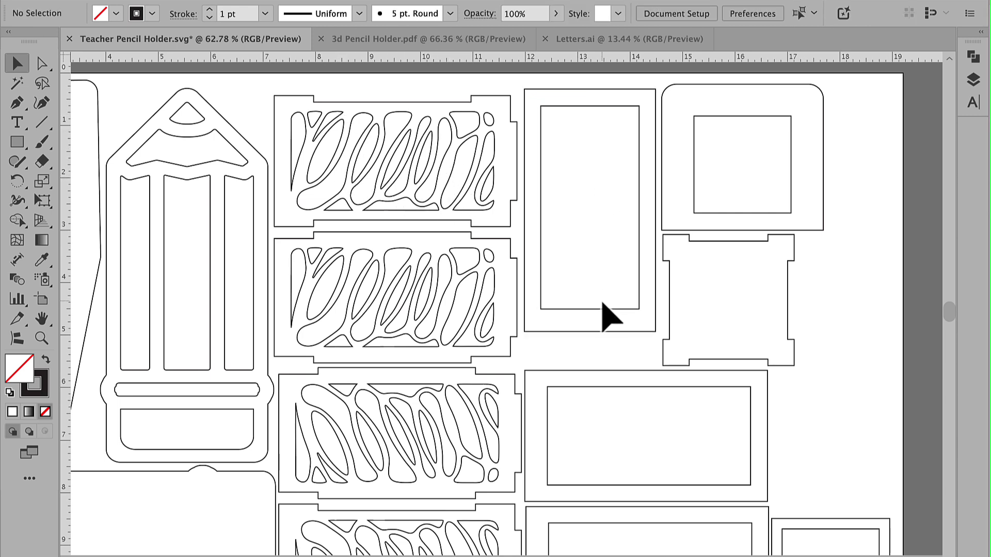
scroll(593, 316, down, 3)
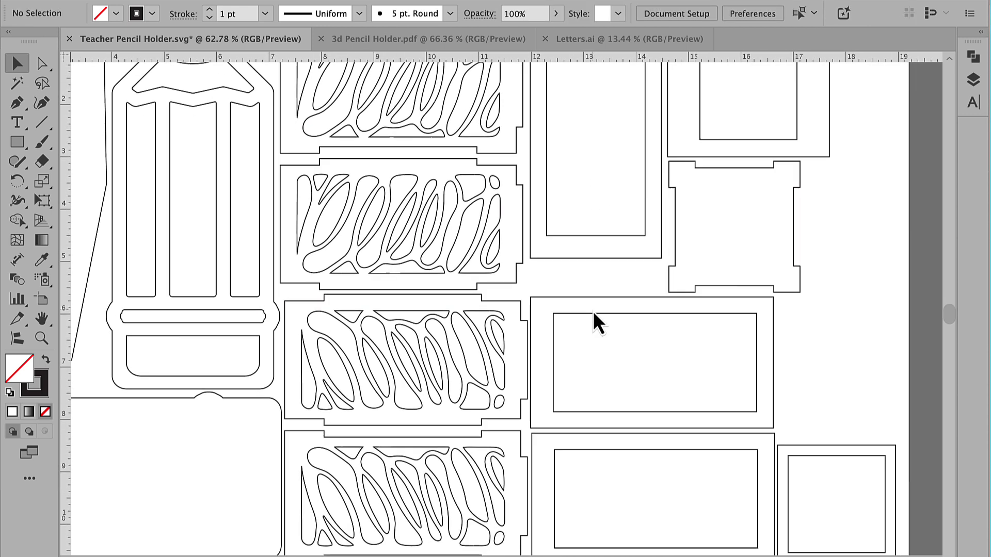
scroll(550, 360, down, 3)
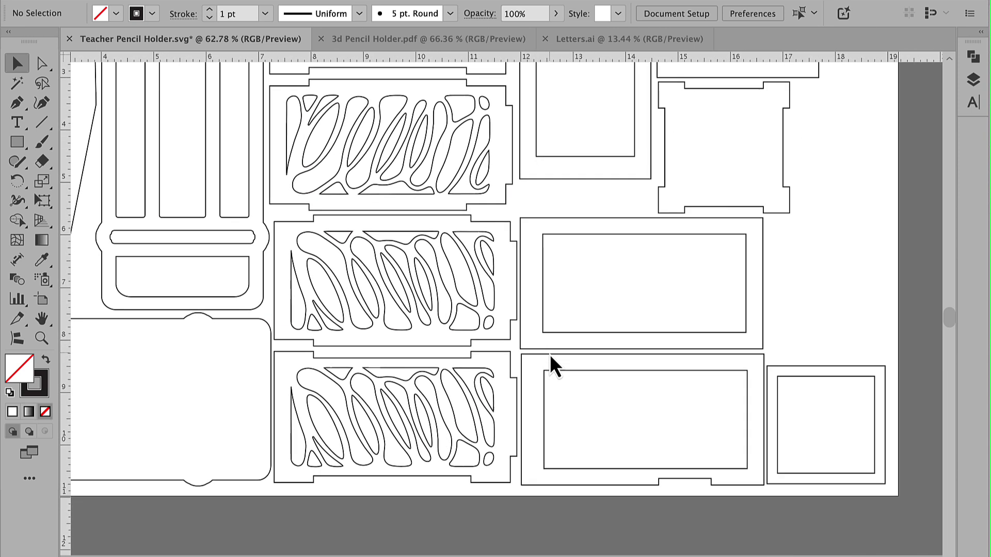
click(545, 412)
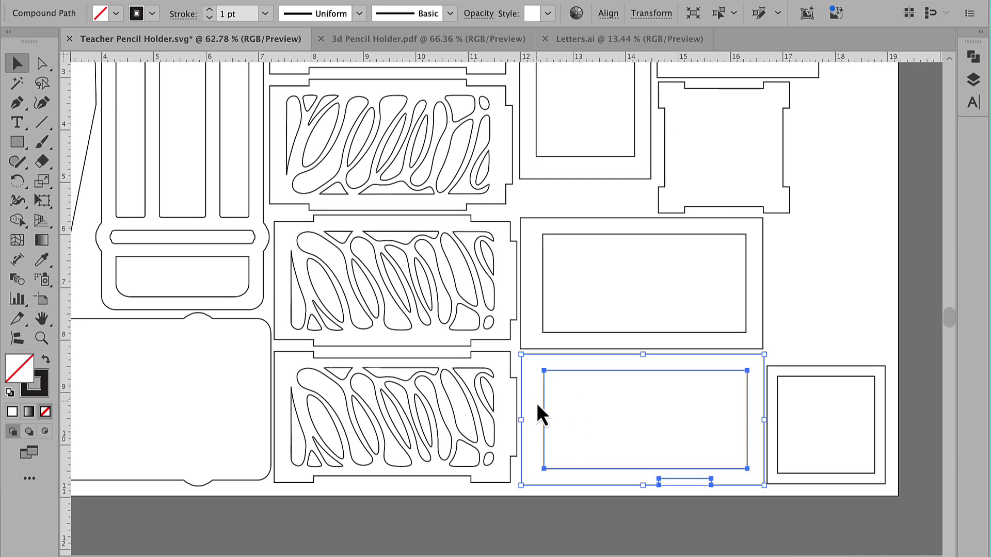
click(632, 444)
scroll(636, 449, down, 1)
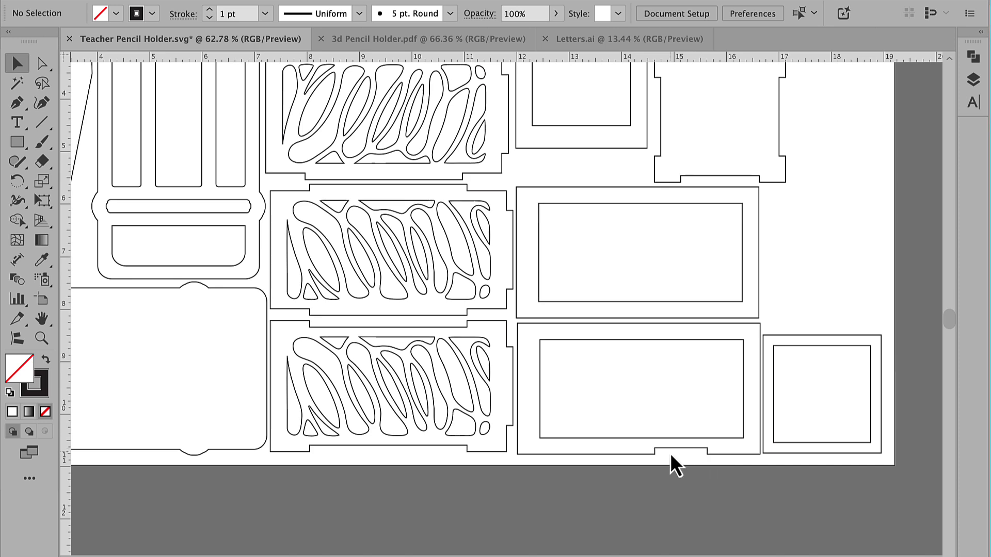
- Place the small square frame over the window of the rounded top piece to test how it fits
alt+scroll(341, 357, down, 2)
scroll(309, 341, up, 1)
scroll(309, 341, left, 2)
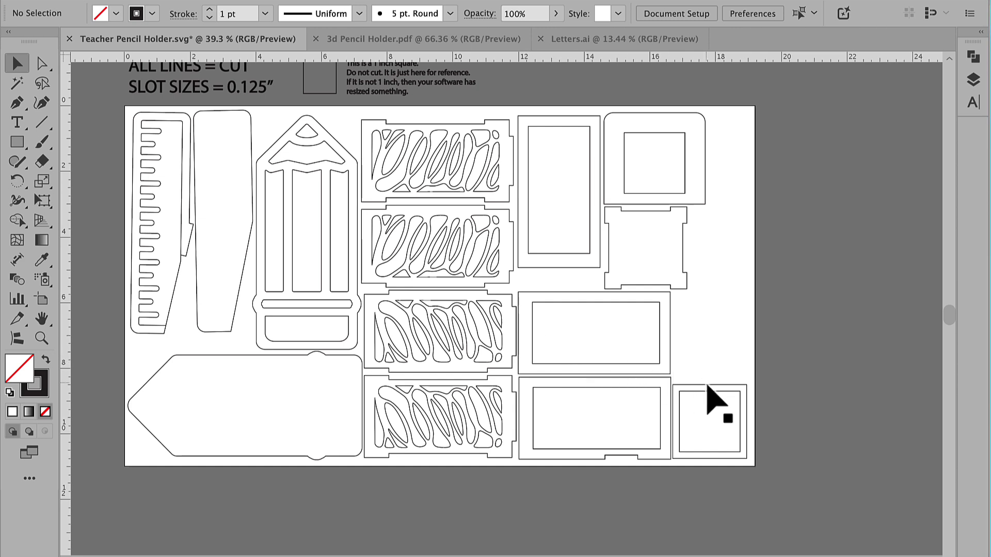
drag(709, 388, 653, 128)
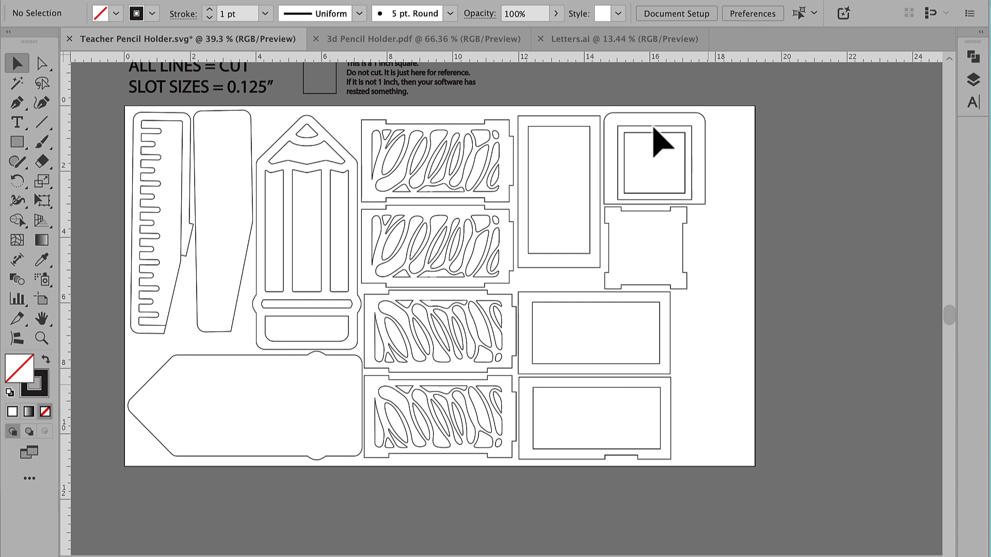
click(654, 129)
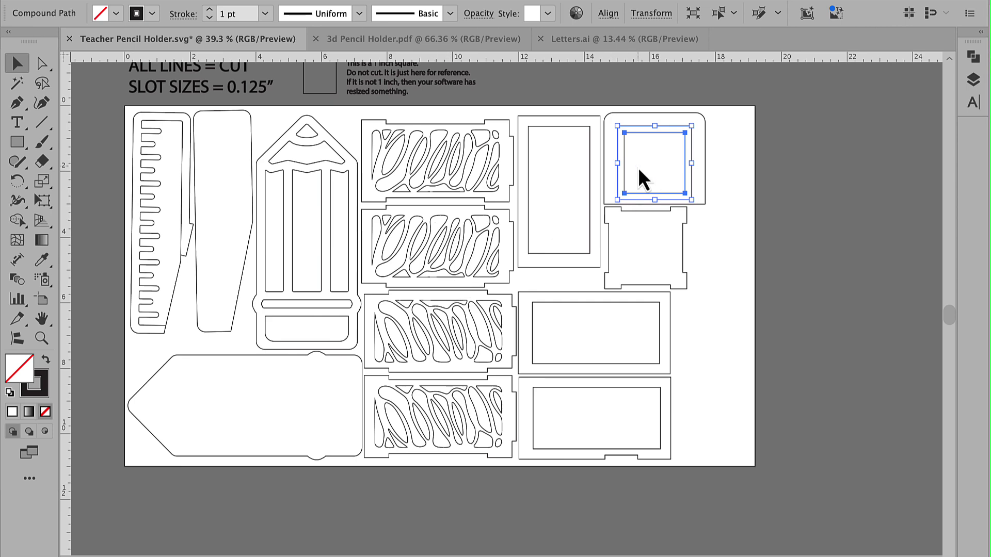
- Move the small square frame back to the artboard's corner beside the notched frame and deselect it
click(719, 199)
drag(692, 186, 745, 444)
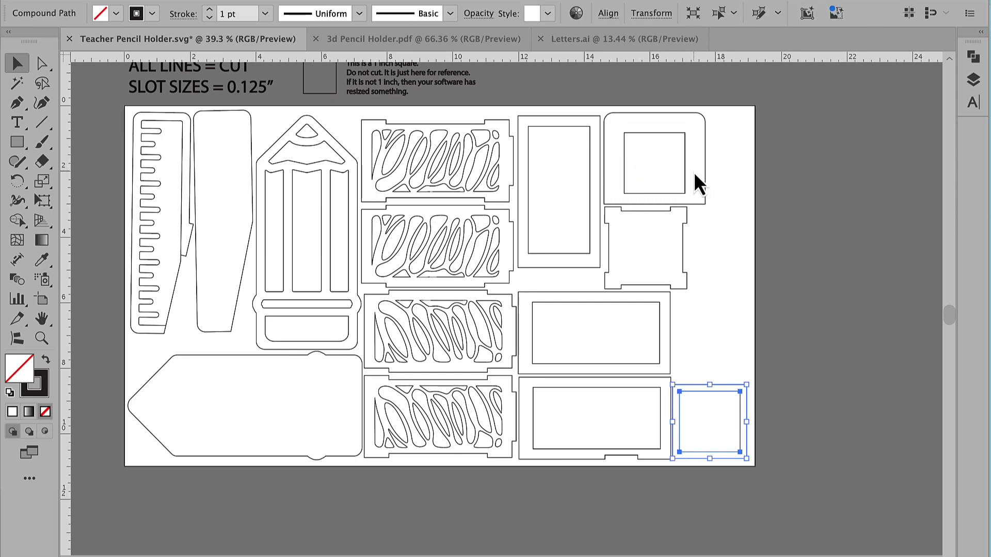
click(717, 252)
key(ctrl+alt+0)
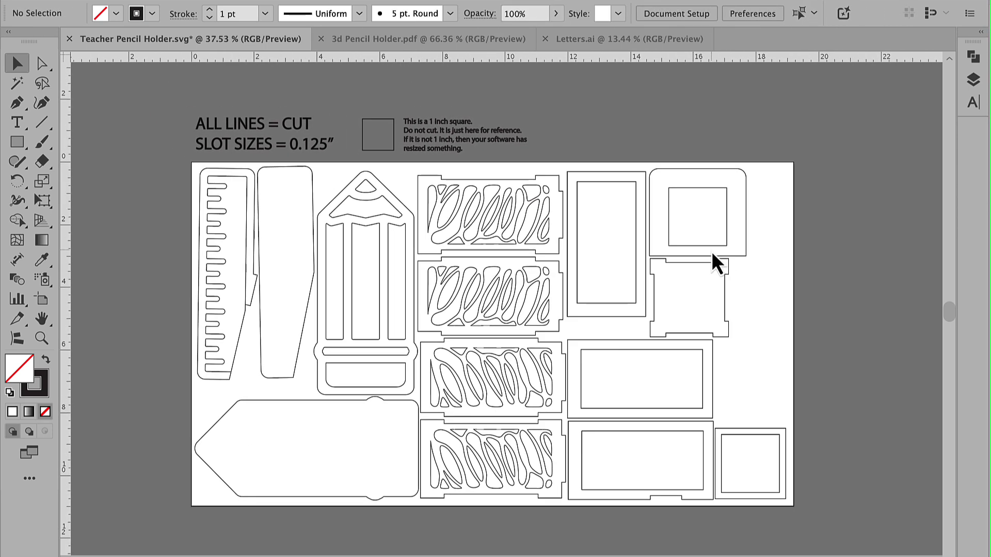
- Examine the 1-inch reference square and its note above the artboard, along with the whole layout
scroll(375, 165, up, 5)
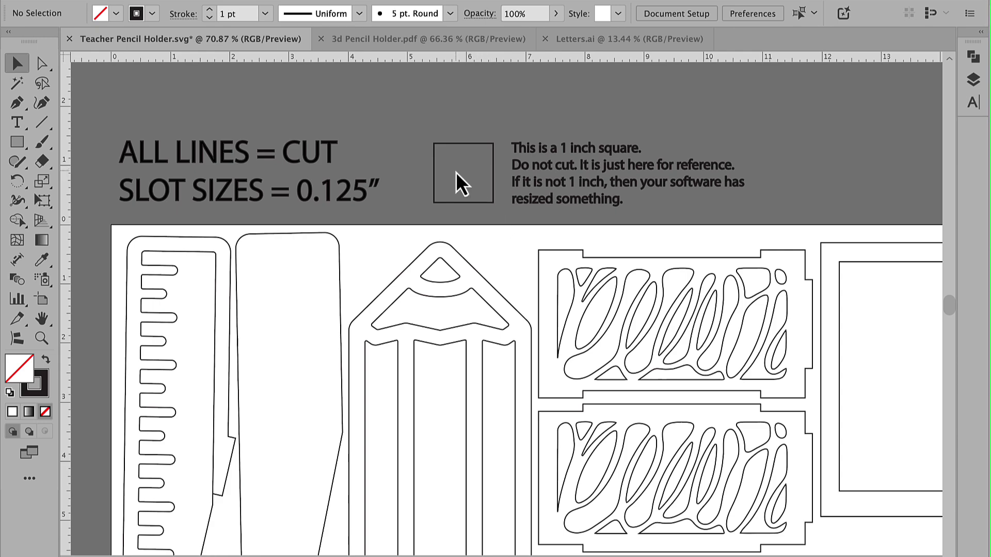
scroll(449, 174, down, 4)
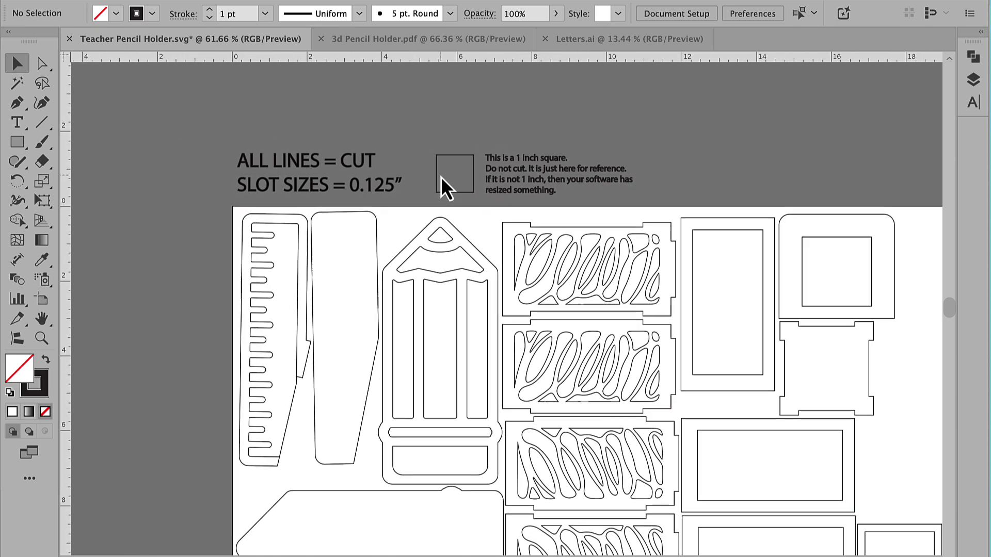
scroll(441, 177, down, 2)
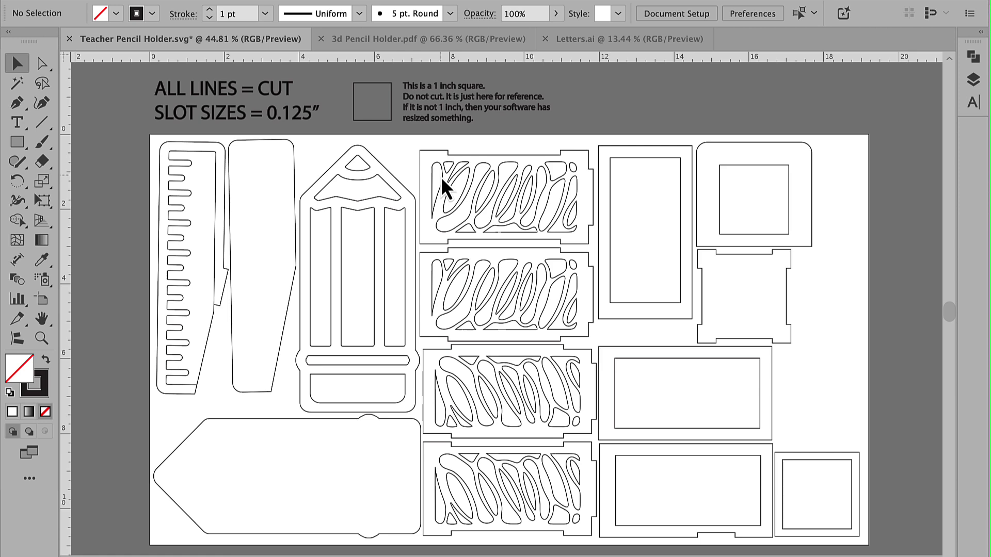
scroll(440, 176, down, 1)
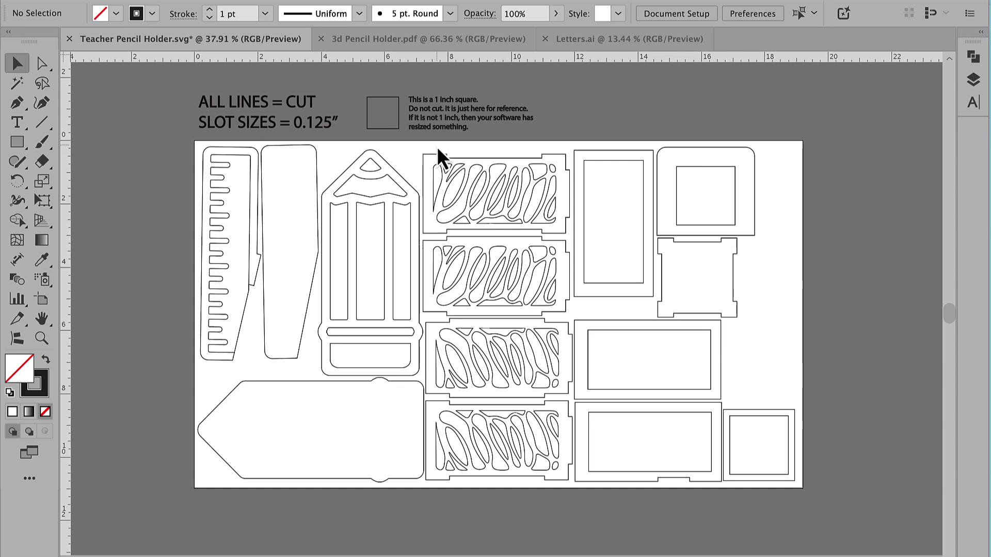
- In Letters.ai, shift the outlined letter C slightly toward its solid backing, and return to Teacher Pencil Holder.svg
click(609, 46)
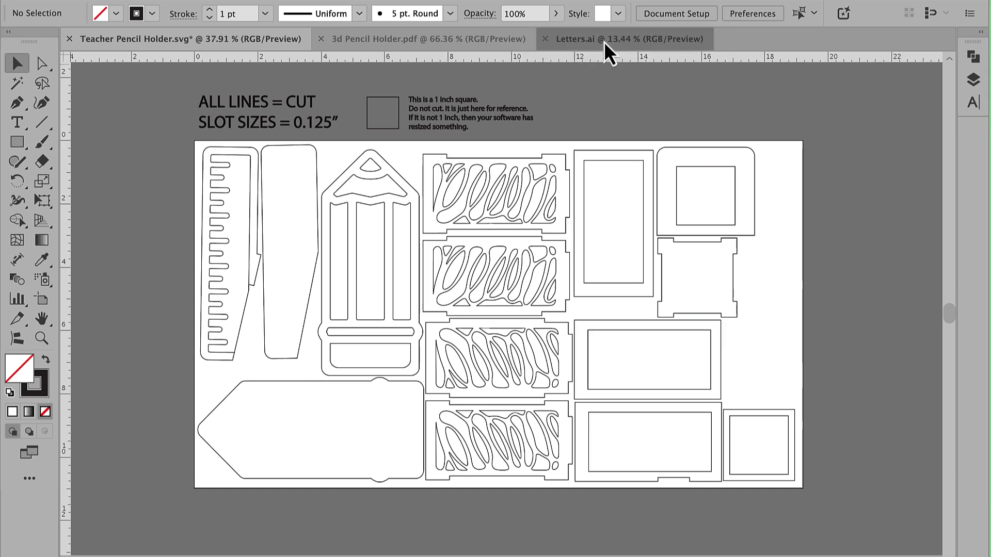
scroll(308, 222, up, 5)
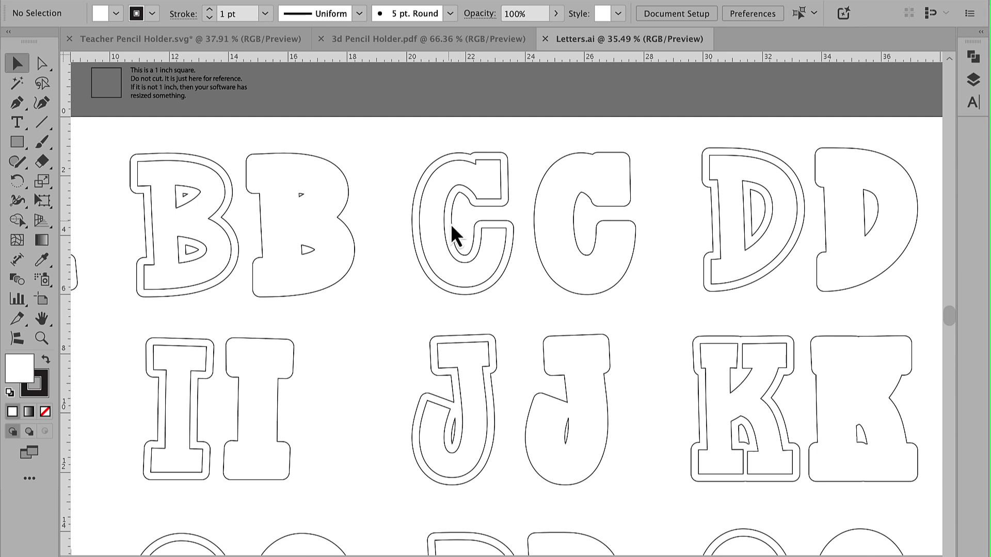
mouse_move(451, 223)
mouse_down()
mouse_move(477, 234)
mouse_move(567, 235)
mouse_move(574, 221)
mouse_move(461, 217)
mouse_up()
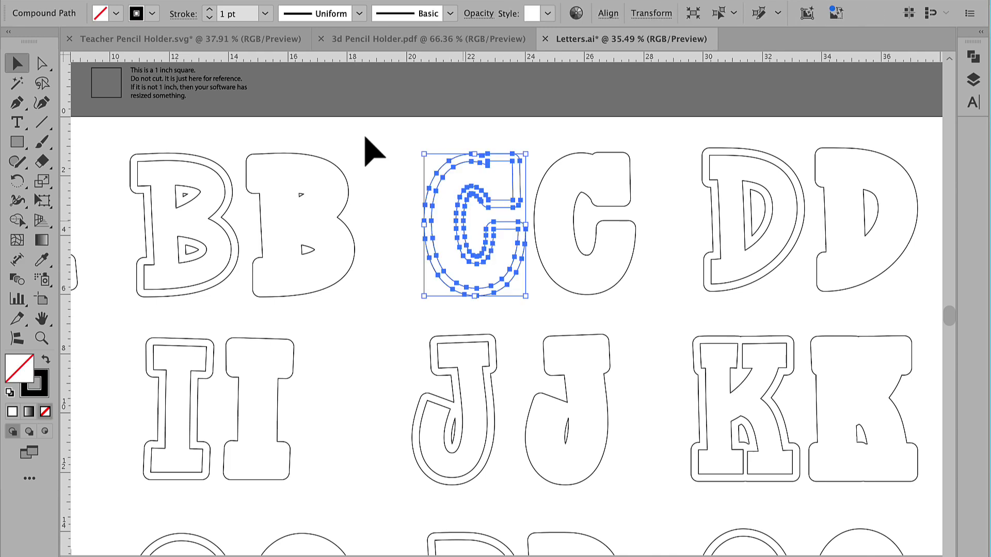
click(225, 40)
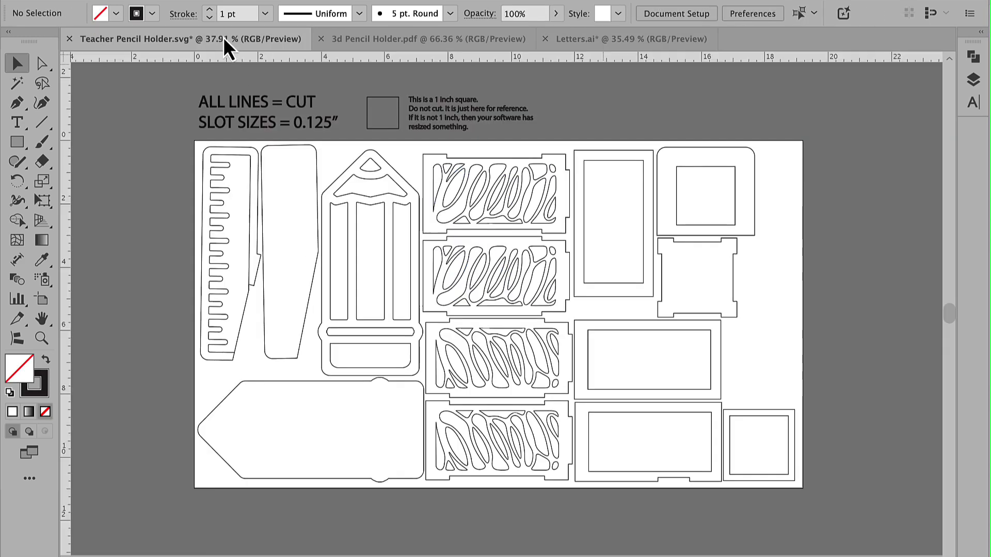